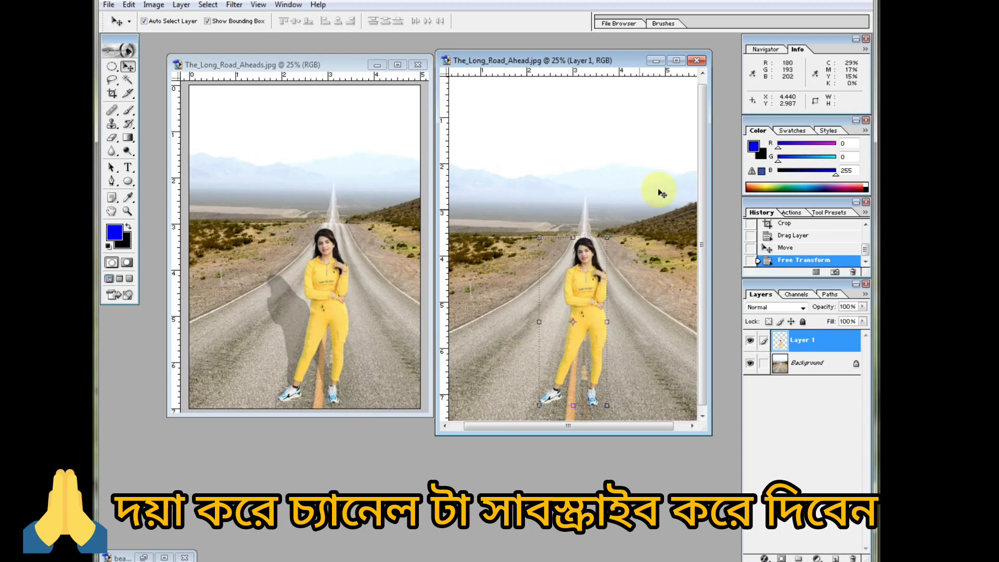
Close both open road composite documents, discarding the changes to The_Long_Road_Ahead.jpg.
click(697, 62)
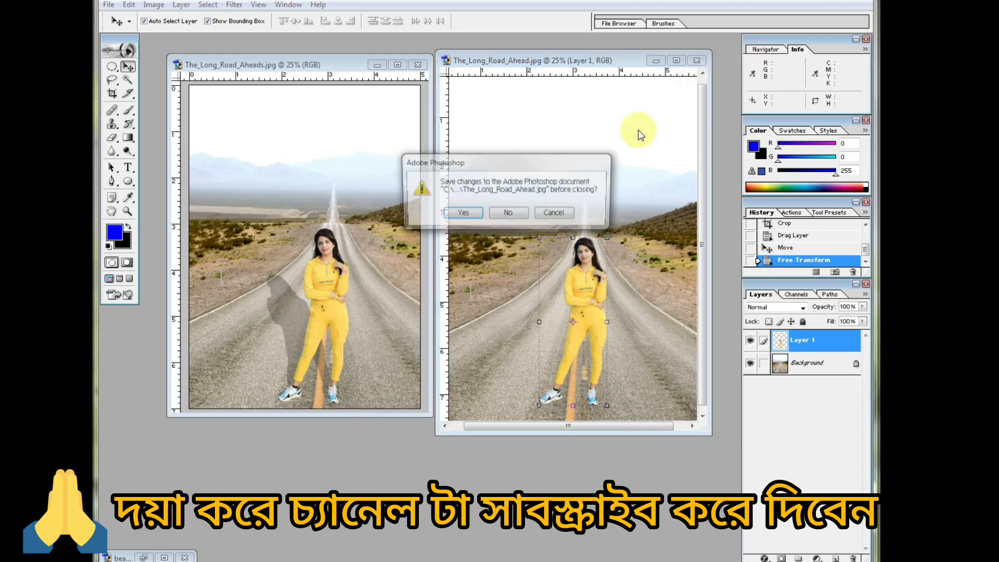
click(512, 213)
key(ctrl+o)
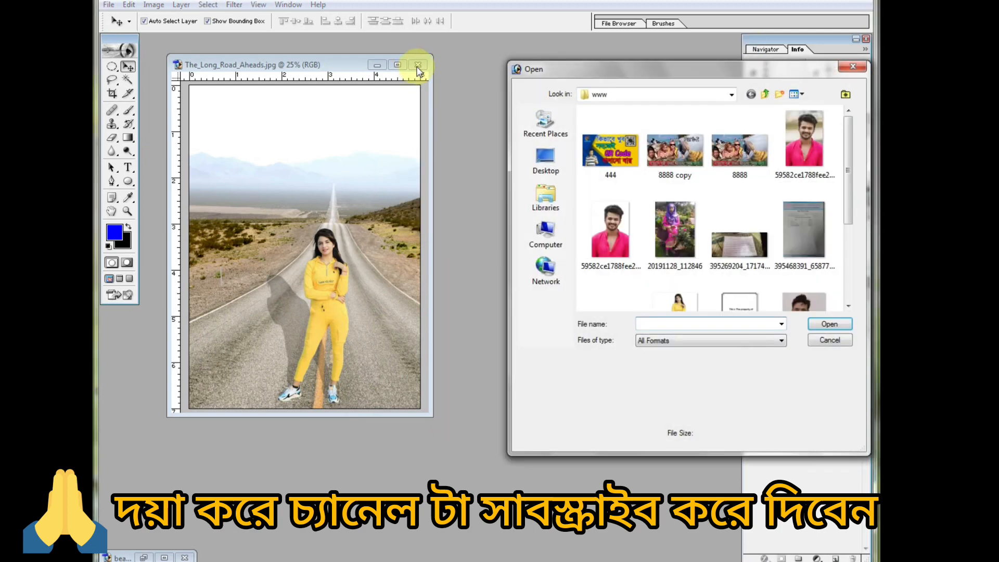
click(829, 340)
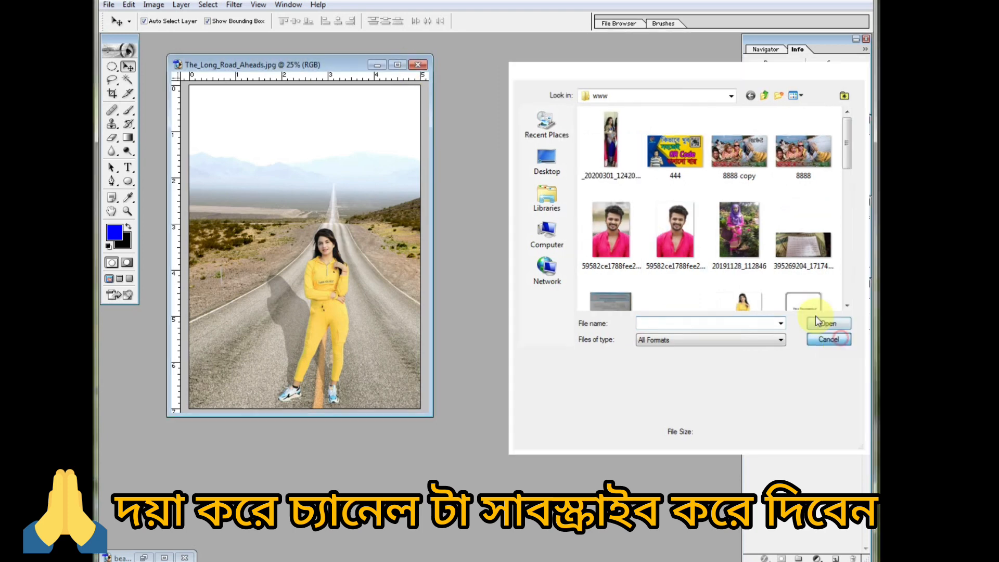
click(417, 64)
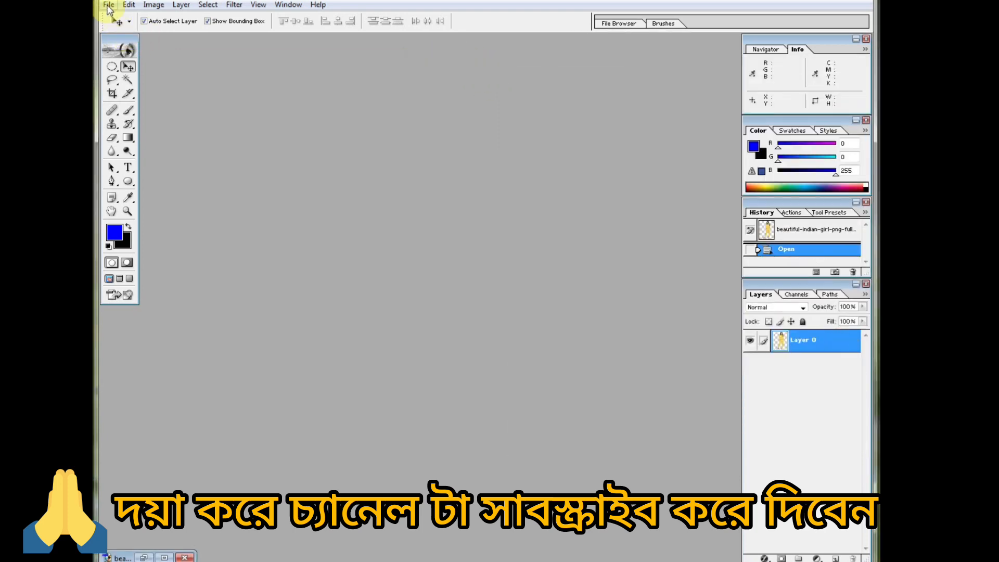
Open The_Long_Road_Ahead and the beautiful-indian-girl PNG together from the Desktop, discarding the road photo's embedded colour profile.
click(109, 7)
click(128, 32)
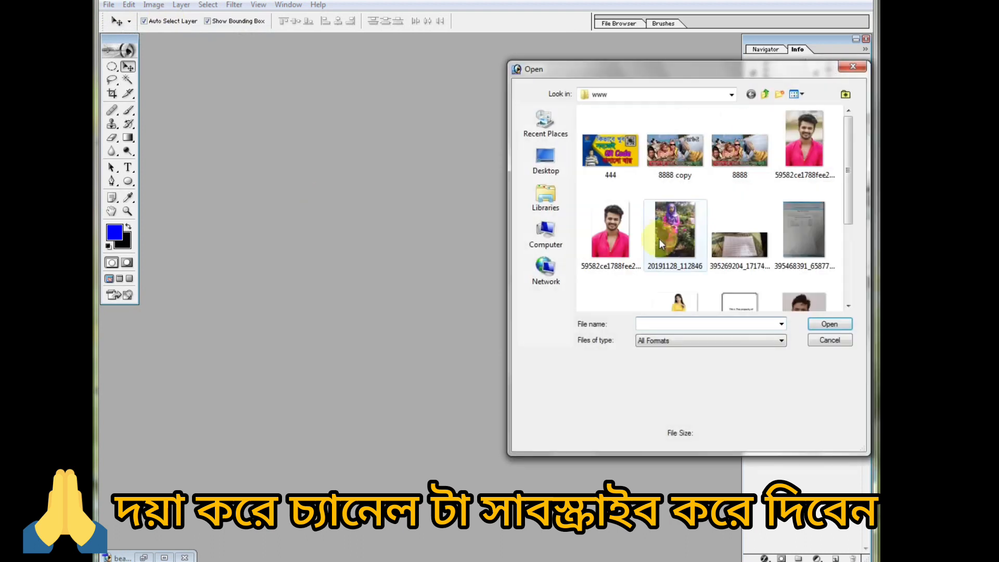
click(534, 157)
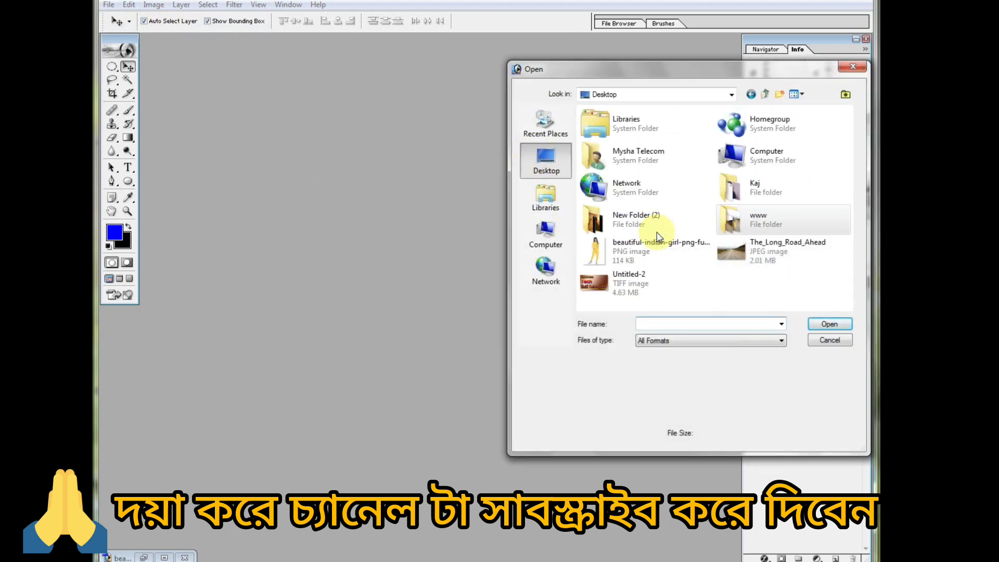
click(729, 254)
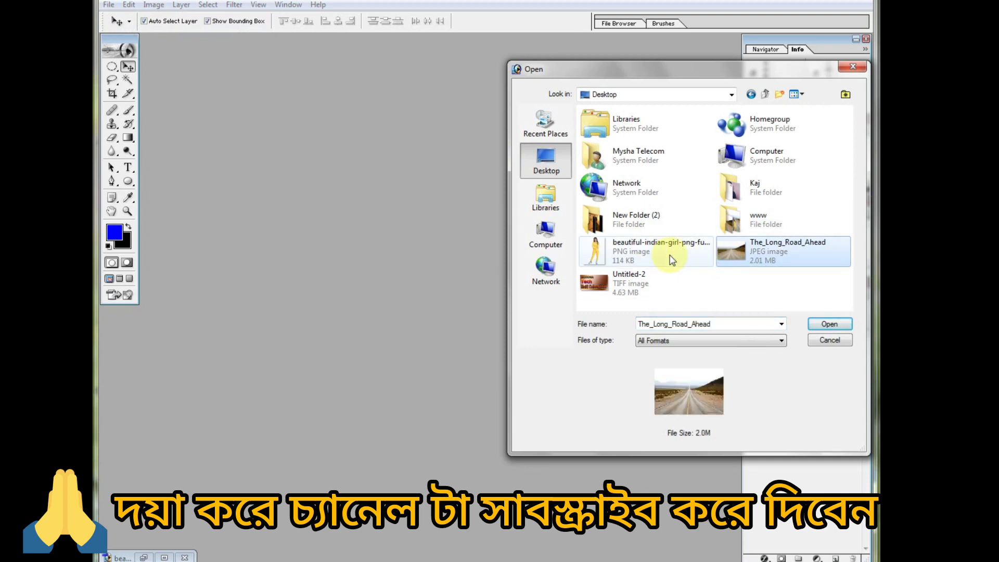
ctrl+click(593, 251)
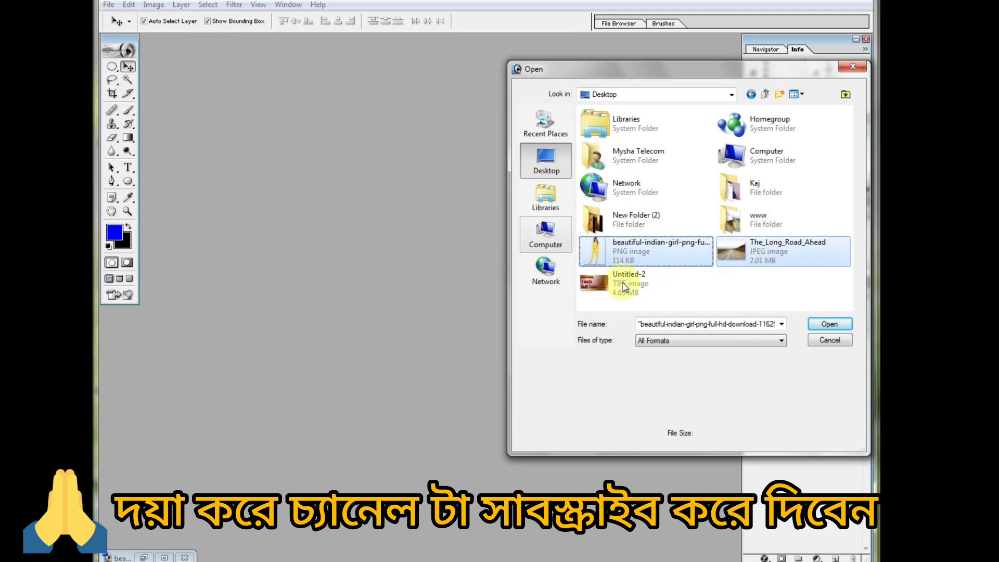
click(830, 324)
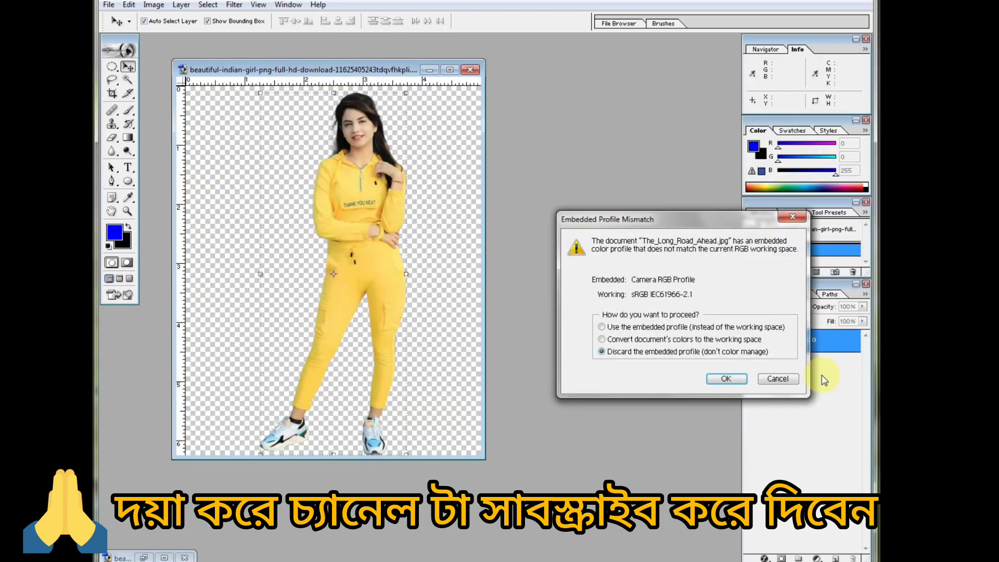
click(725, 377)
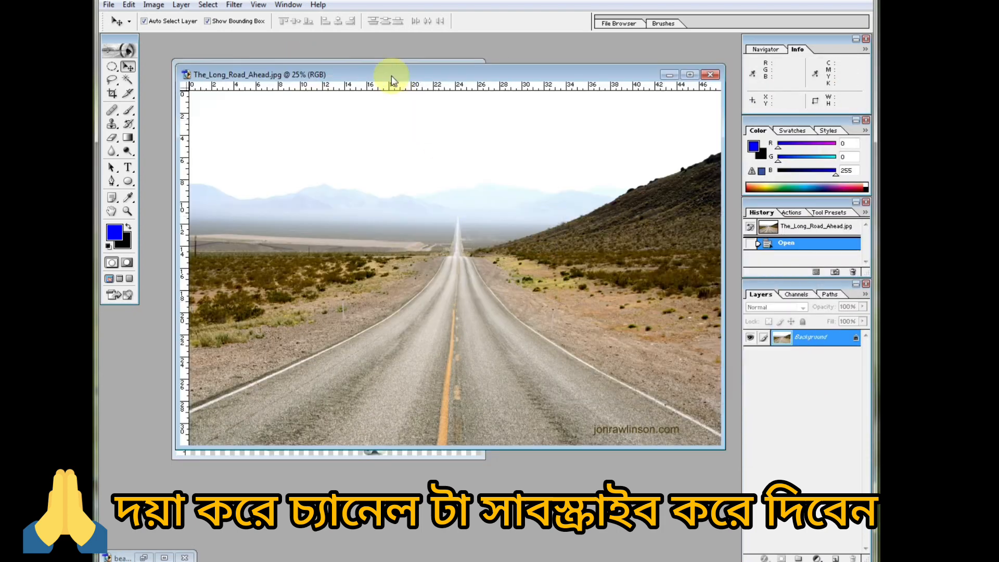
Crop the road photo to a full-height portrait area about 5.72 by 7.68 inches, centred on the road.
drag(391, 76, 411, 68)
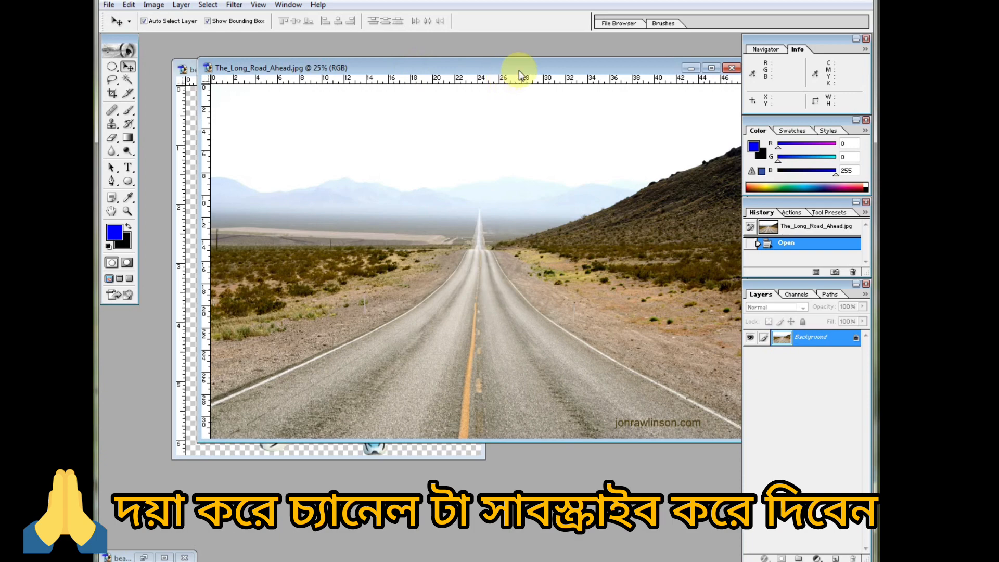
drag(517, 69, 425, 55)
click(112, 94)
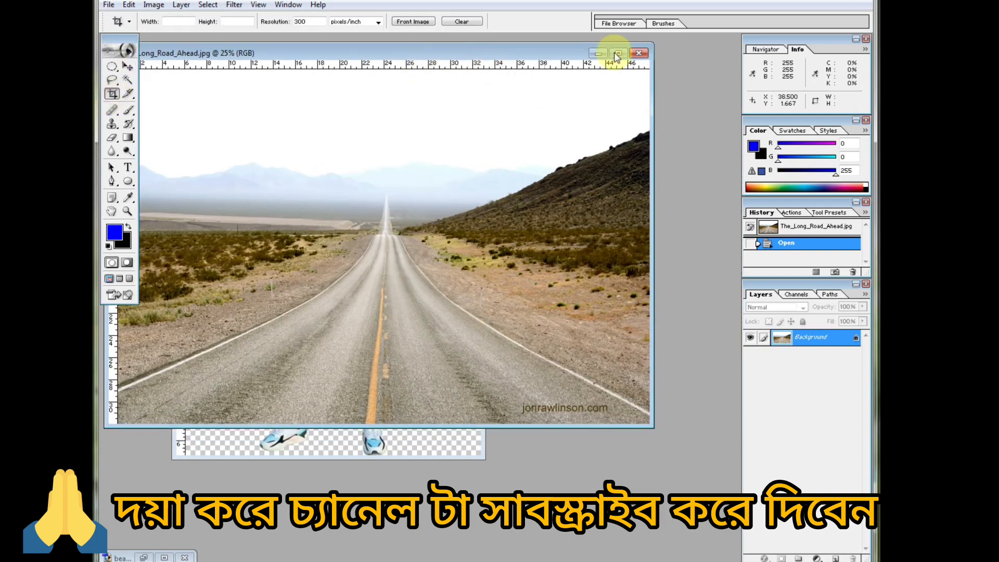
click(618, 53)
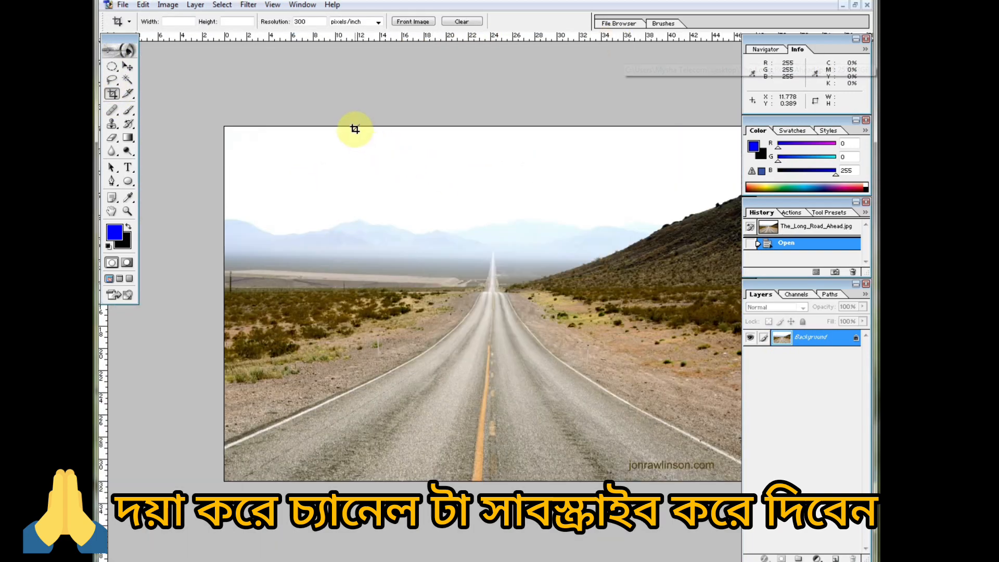
drag(355, 126, 618, 491)
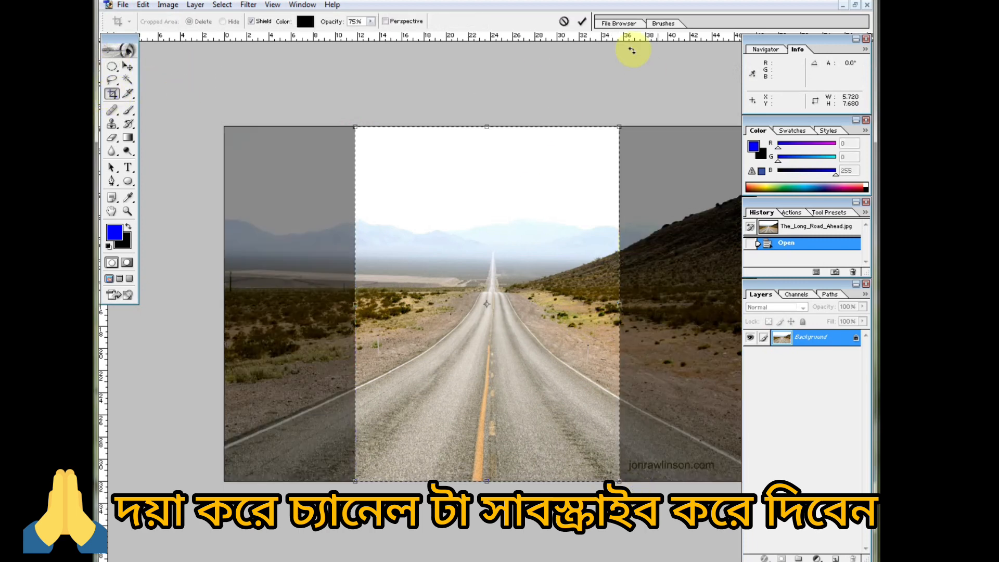
click(582, 22)
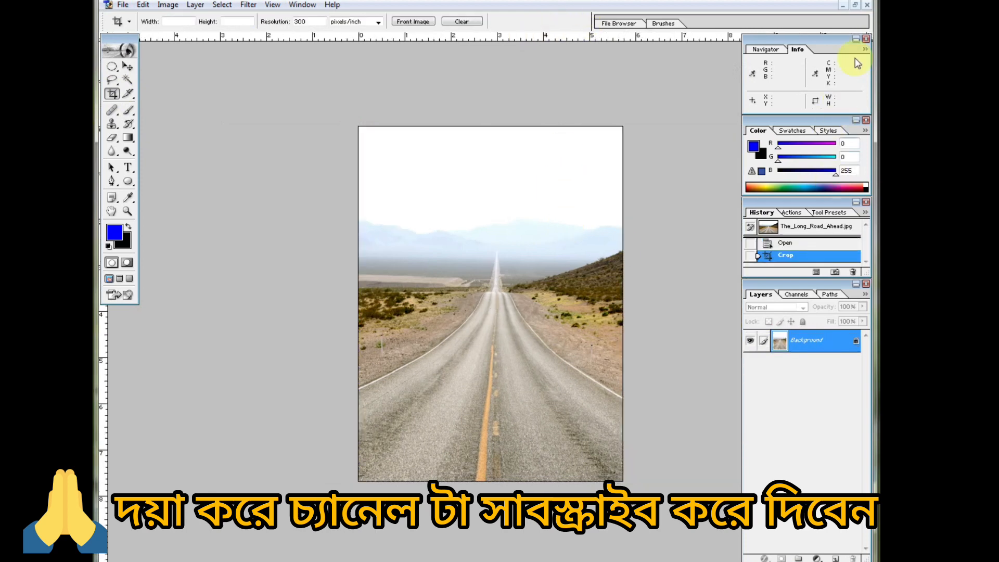
click(855, 6)
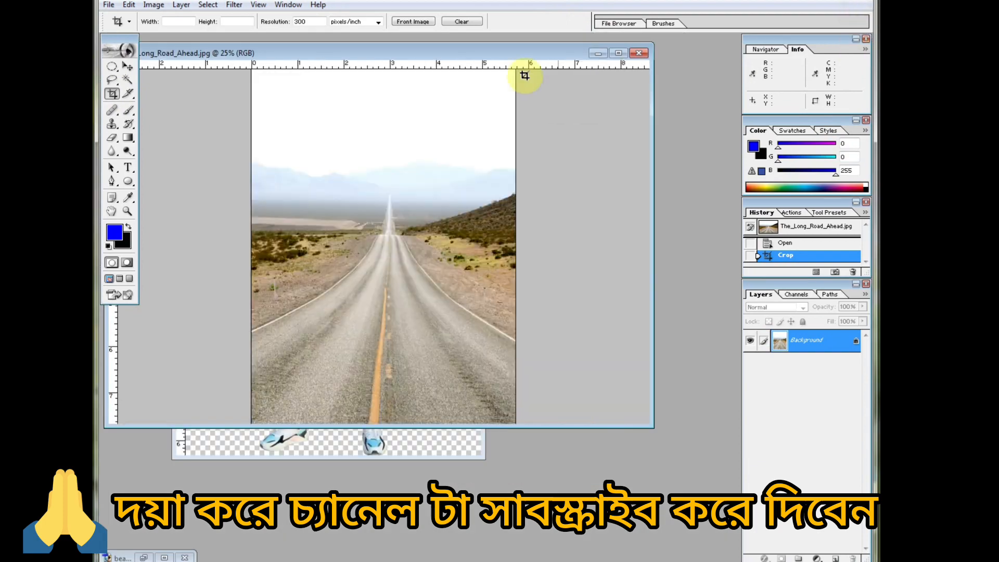
Copy the cut-out woman from her PNG into the cropped road image, placing her on the road with the Move tool.
drag(461, 47, 546, 113)
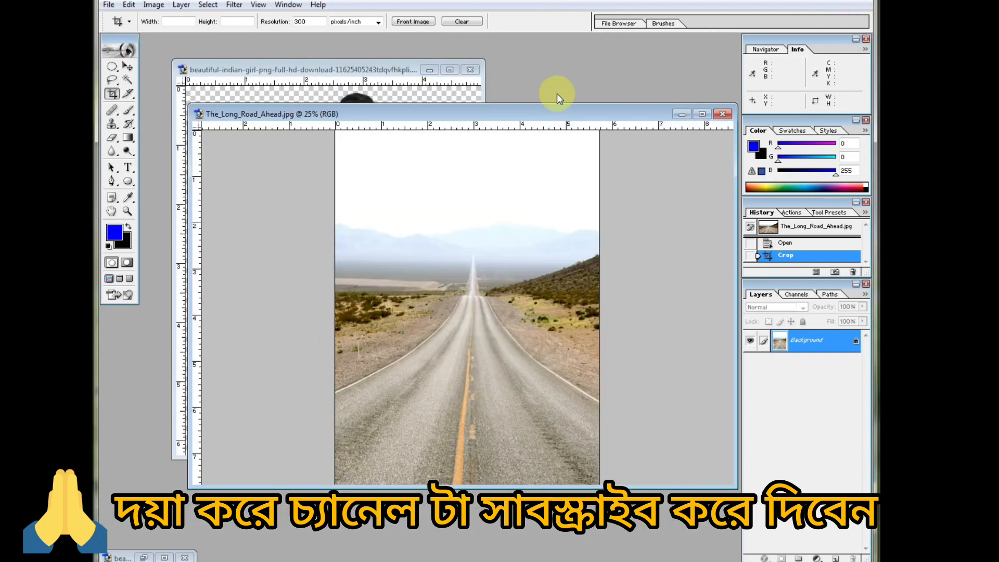
click(312, 70)
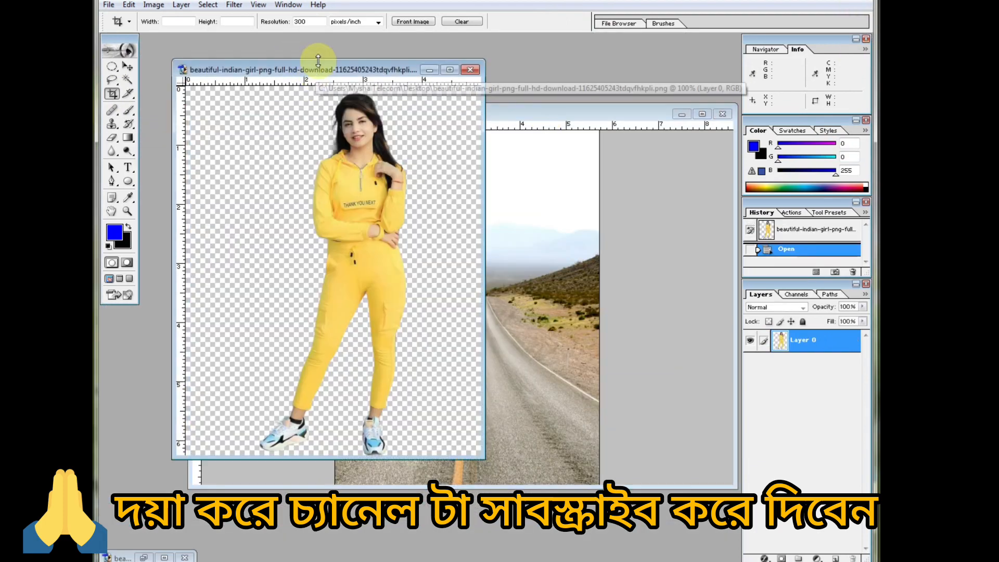
click(127, 66)
drag(338, 242, 451, 333)
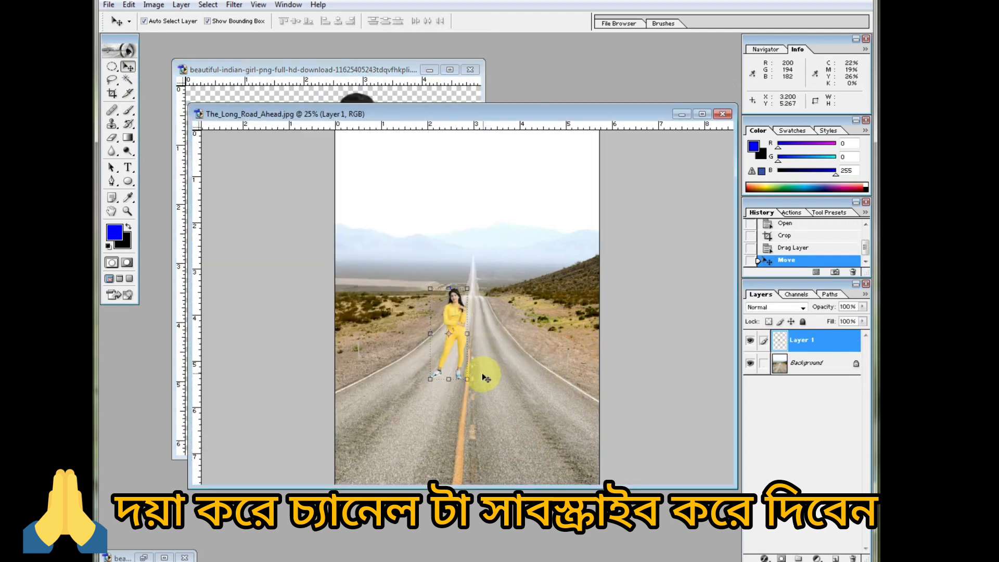
Enlarge the woman proportionally to about 208% and position her in the road's foreground over the yellow centre line.
drag(470, 378, 546, 463)
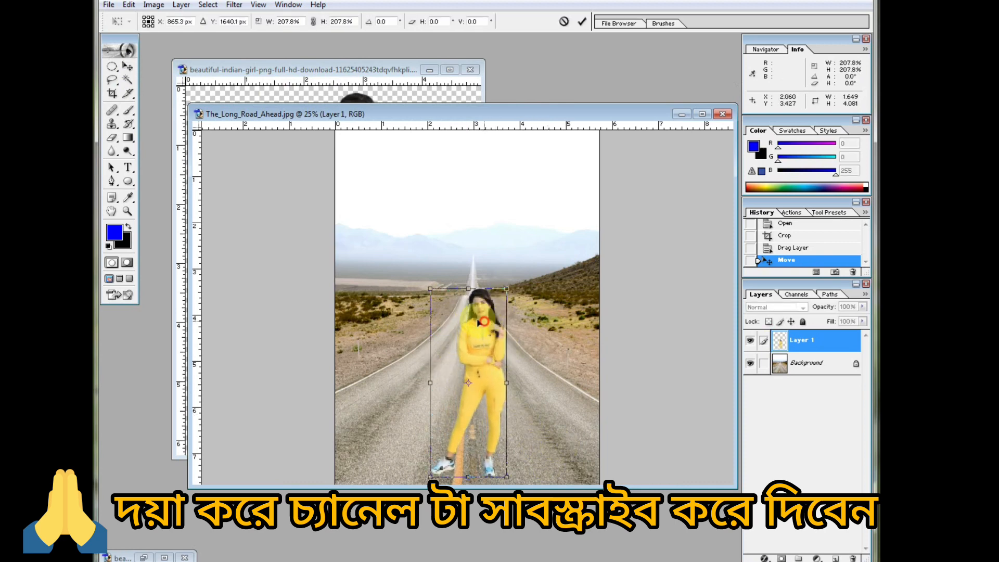
drag(477, 322, 477, 323)
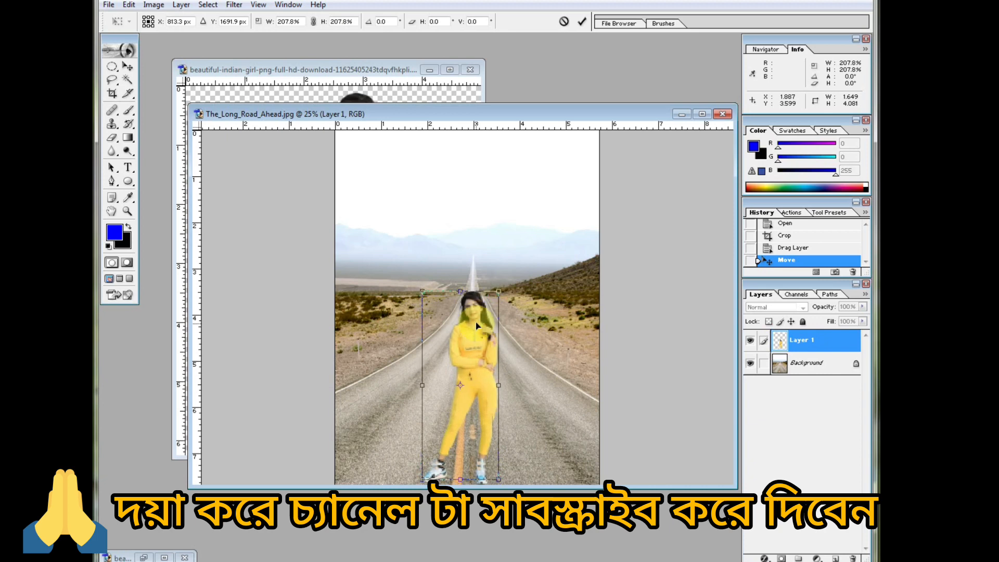
click(582, 22)
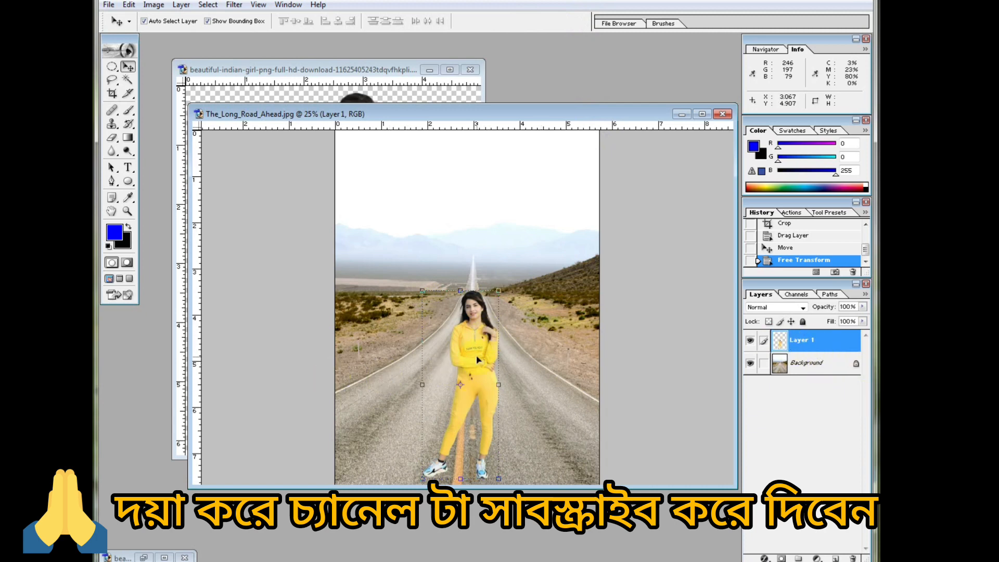
Duplicate the woman's layer and distort the original Layer 1 to about 66% height, slanted left about 18° with the feet in place.
key(ctrl+j)
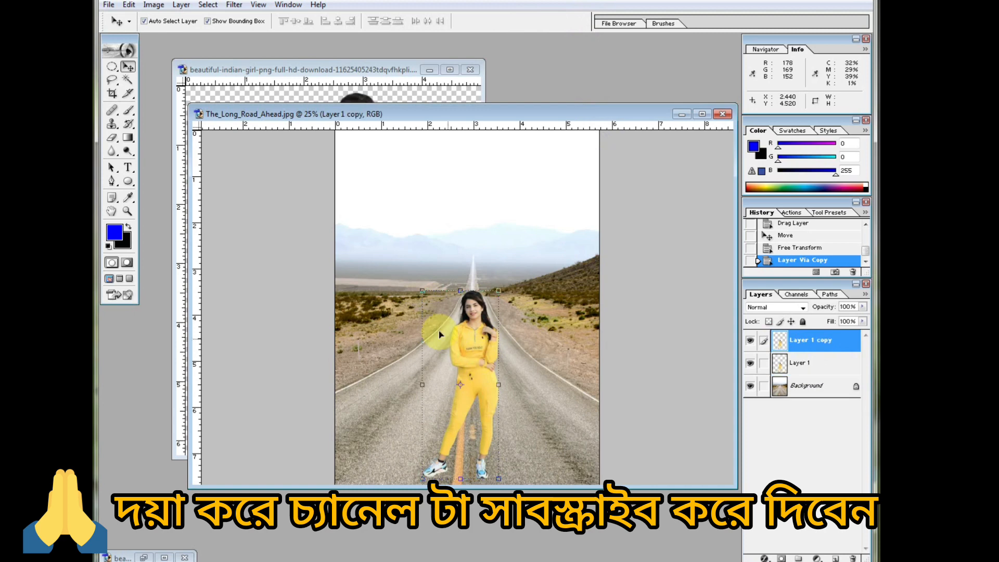
click(801, 365)
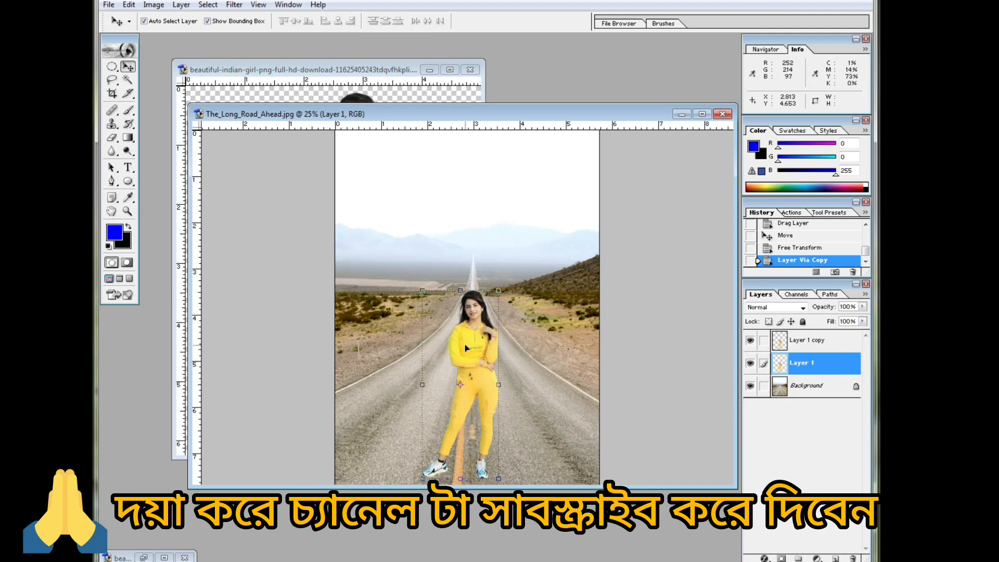
key(ctrl+t)
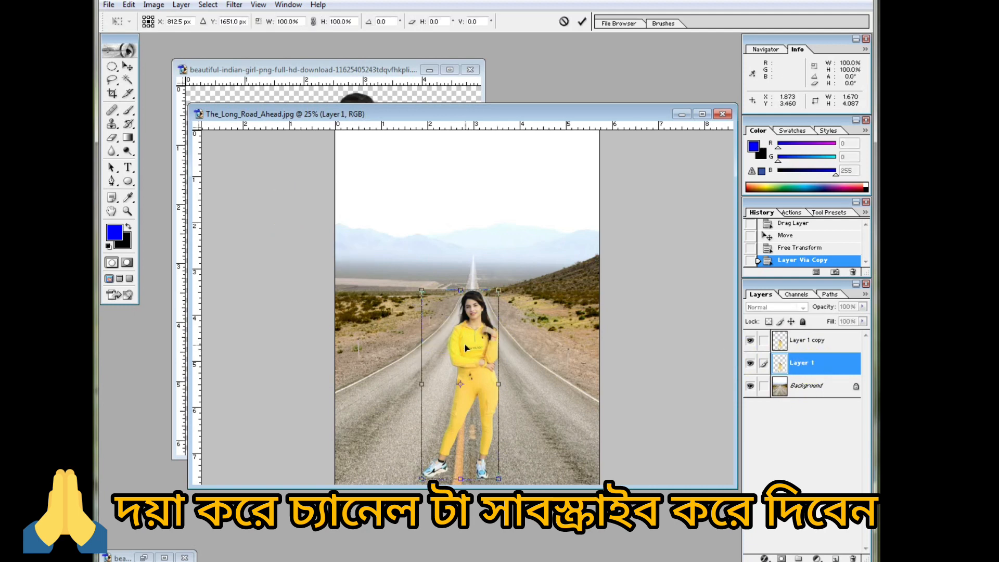
right_click(443, 327)
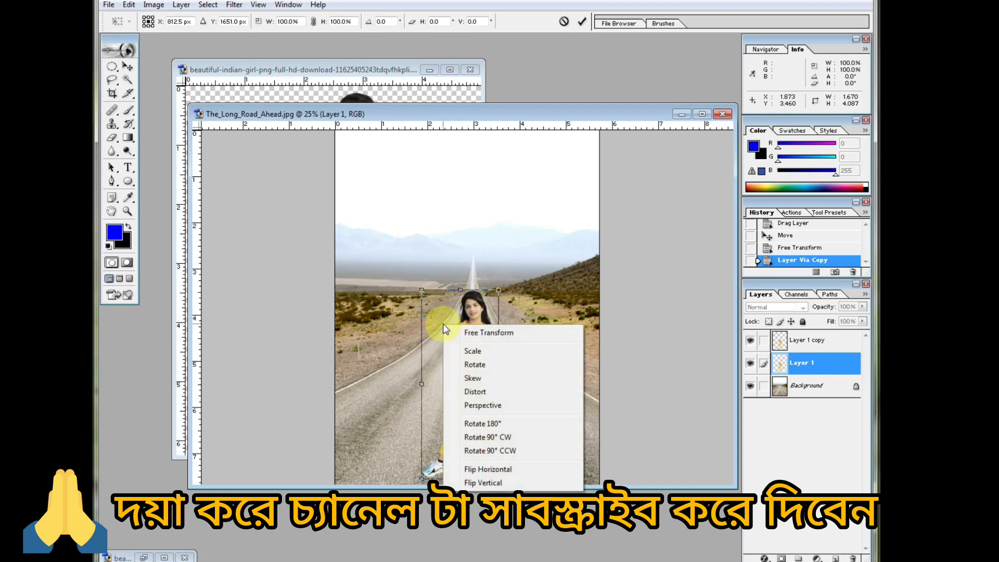
click(480, 397)
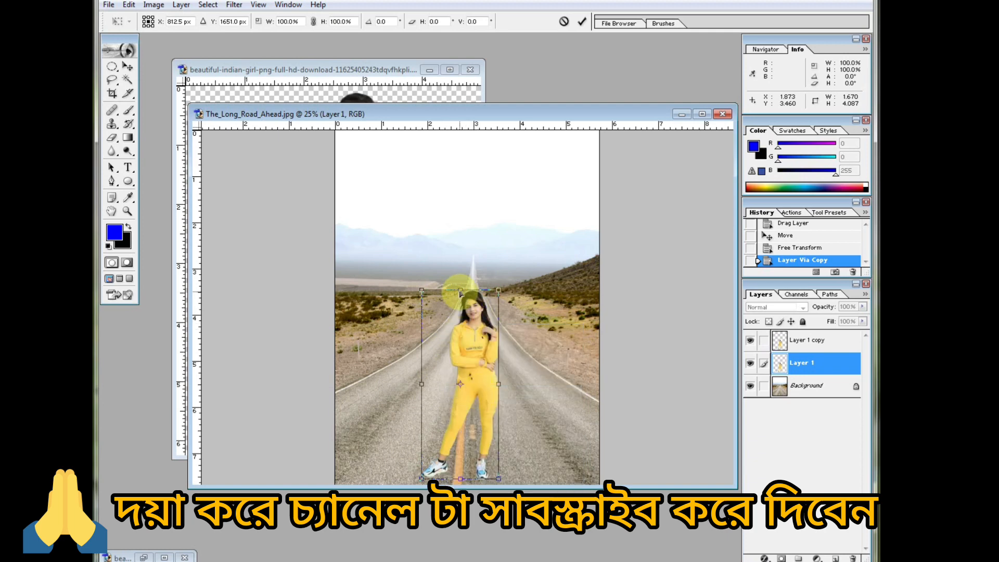
drag(460, 293, 421, 358)
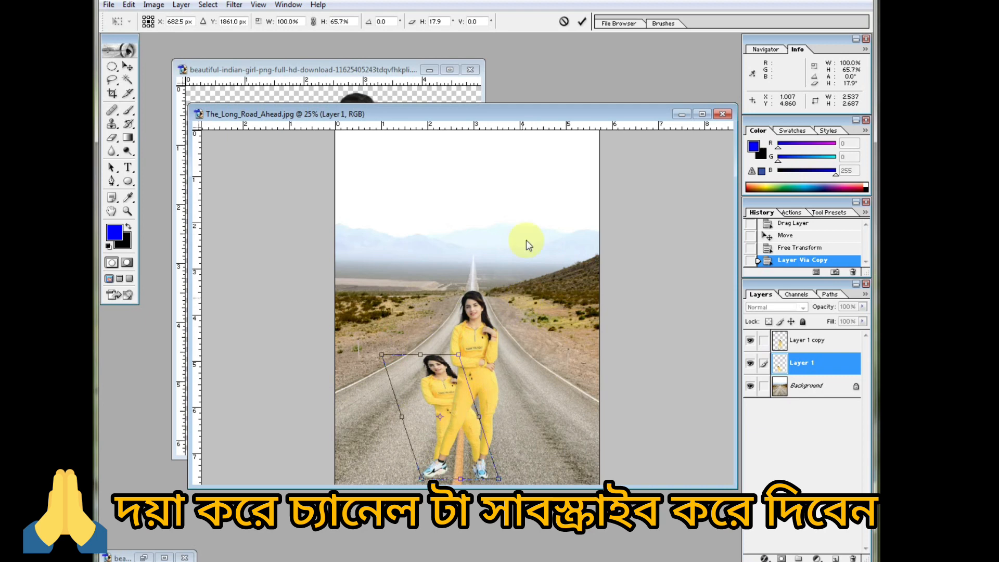
click(583, 22)
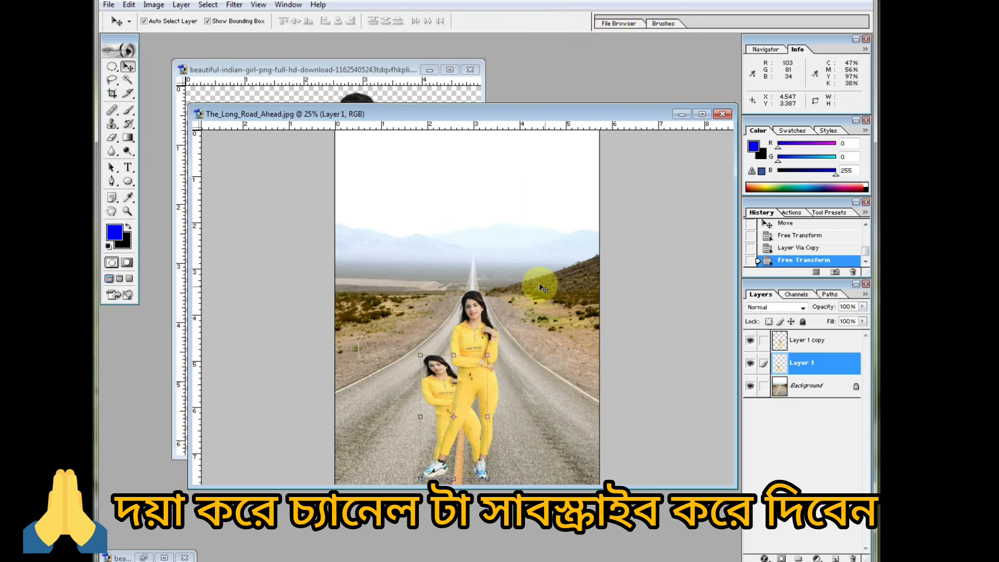
click(155, 6)
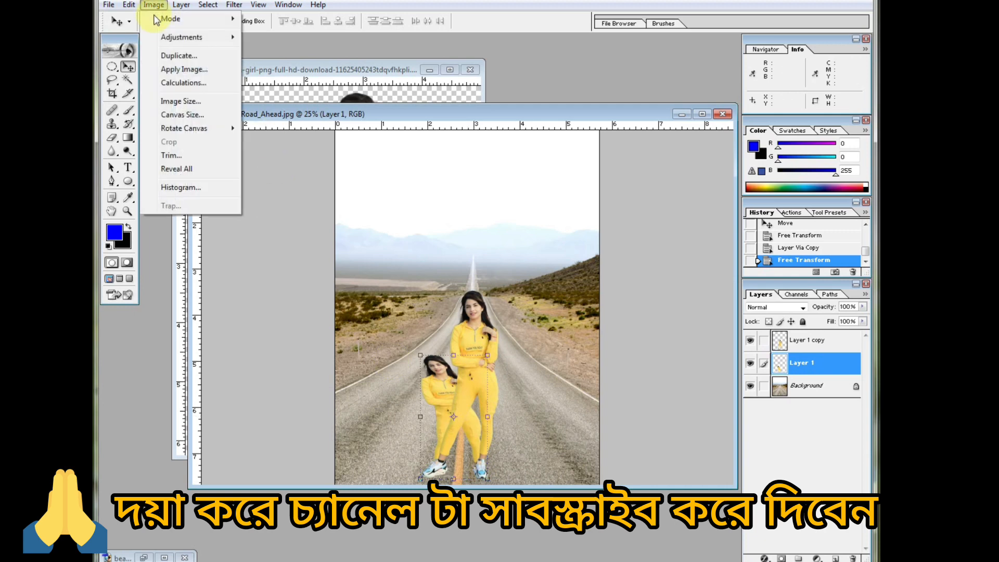
mouse_move(168, 47)
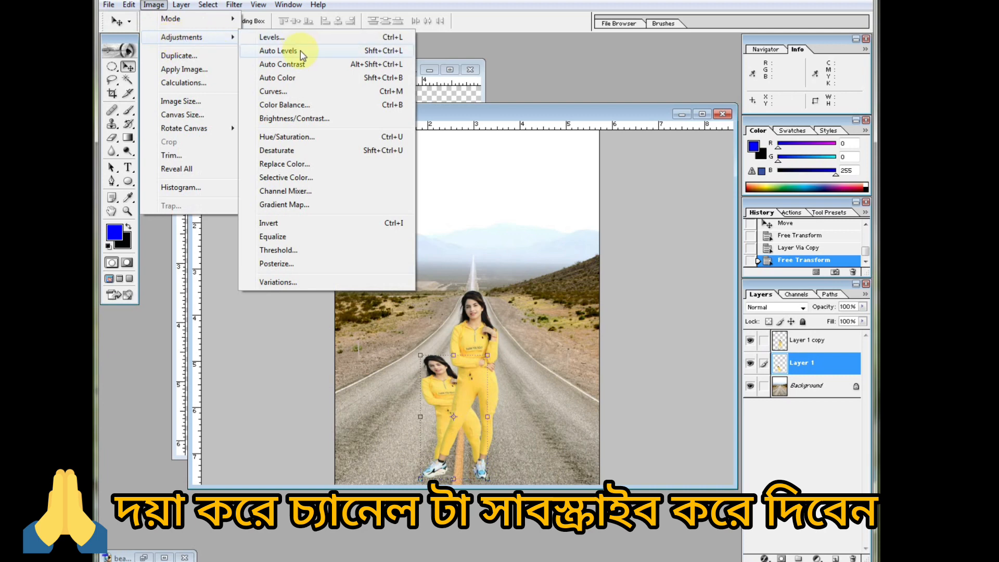
click(295, 106)
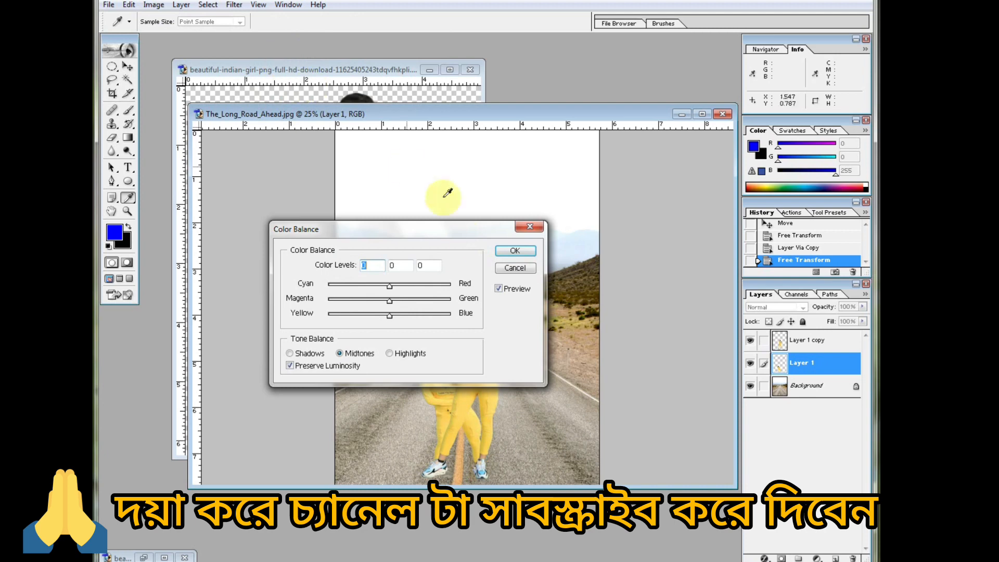
click(512, 268)
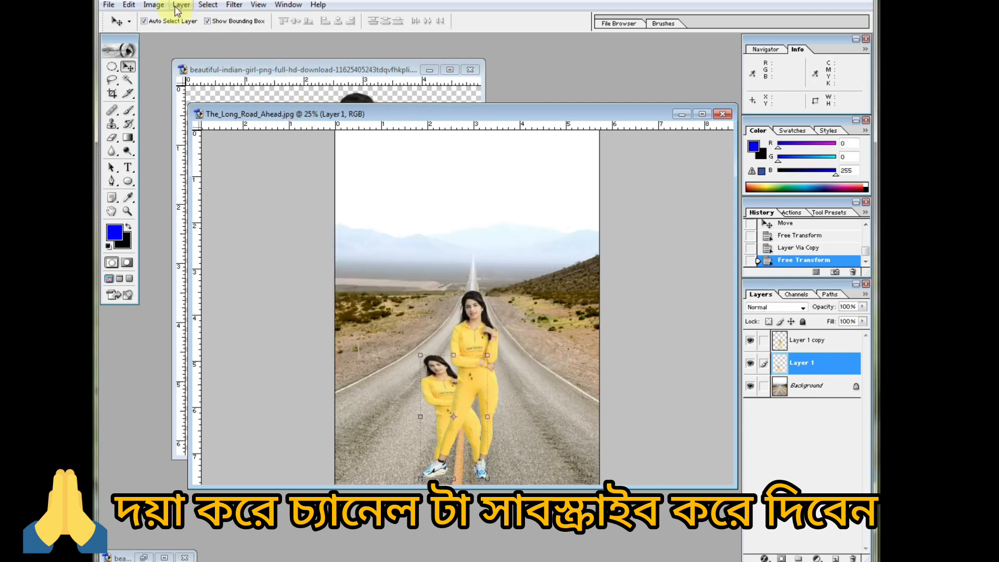
Turn the distorted woman on Layer 1 solid black using Hue/Saturation with Lightness at -100.
click(153, 6)
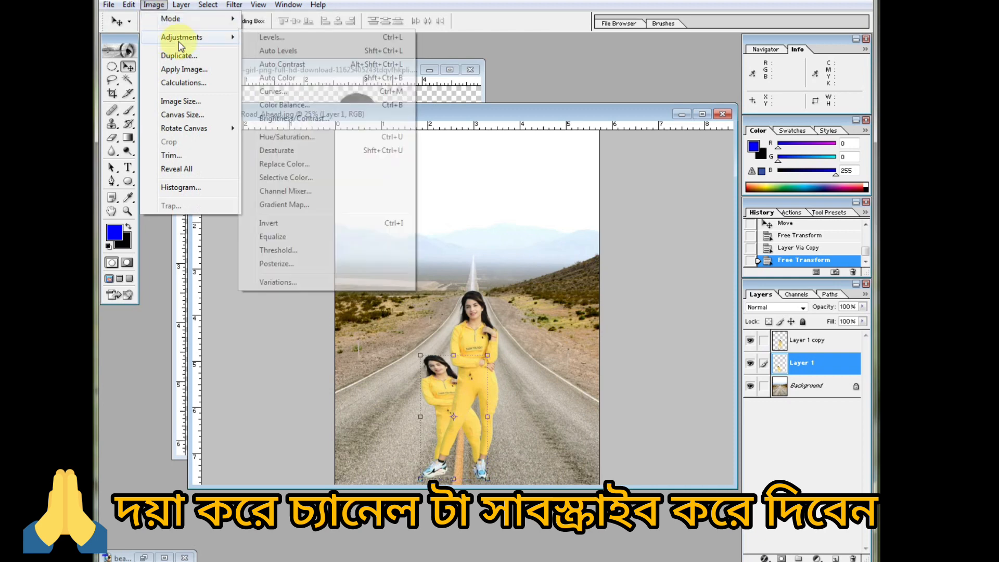
click(266, 136)
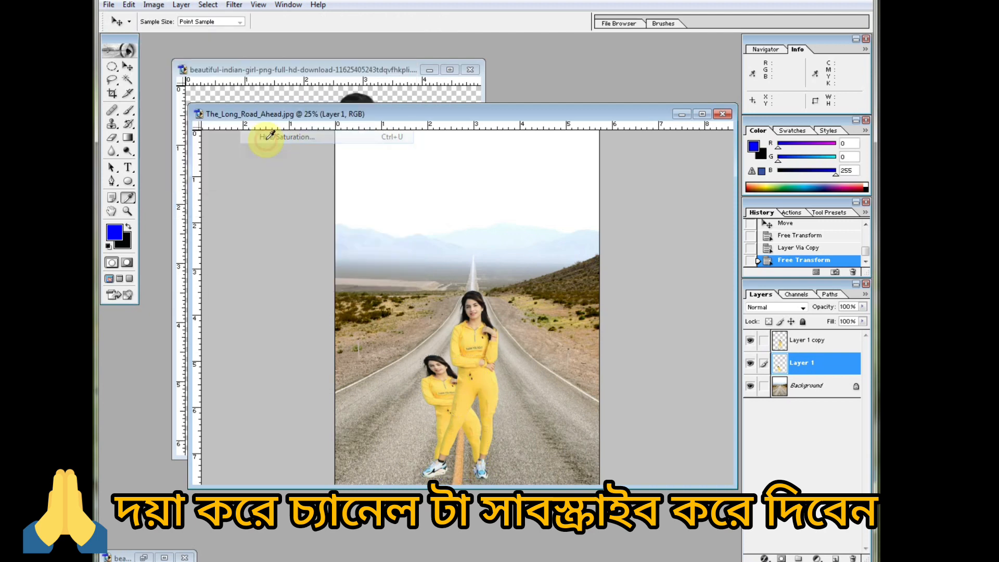
drag(354, 208, 632, 66)
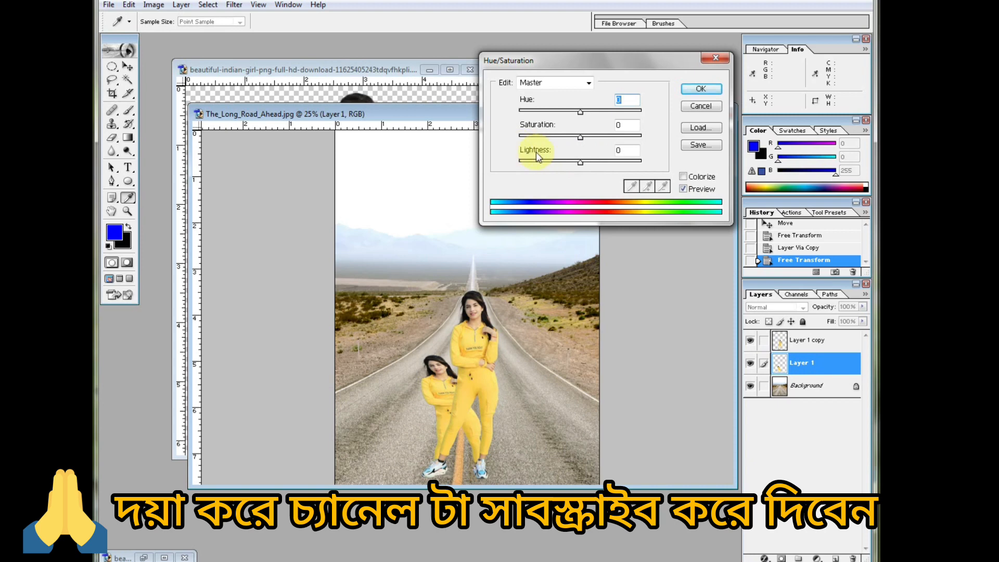
drag(580, 162, 522, 163)
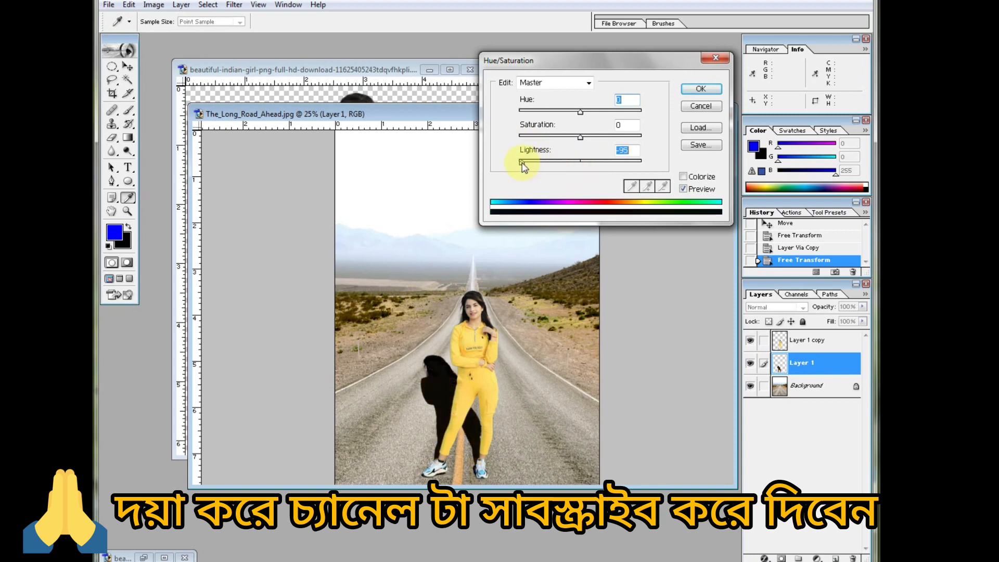
key(Return)
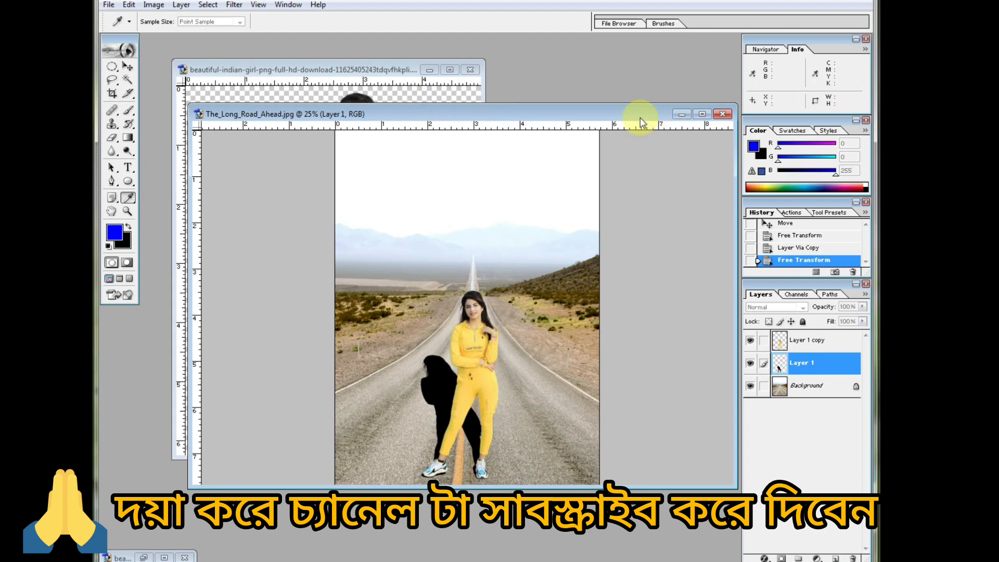
key(ctrl+u)
drag(580, 163, 517, 163)
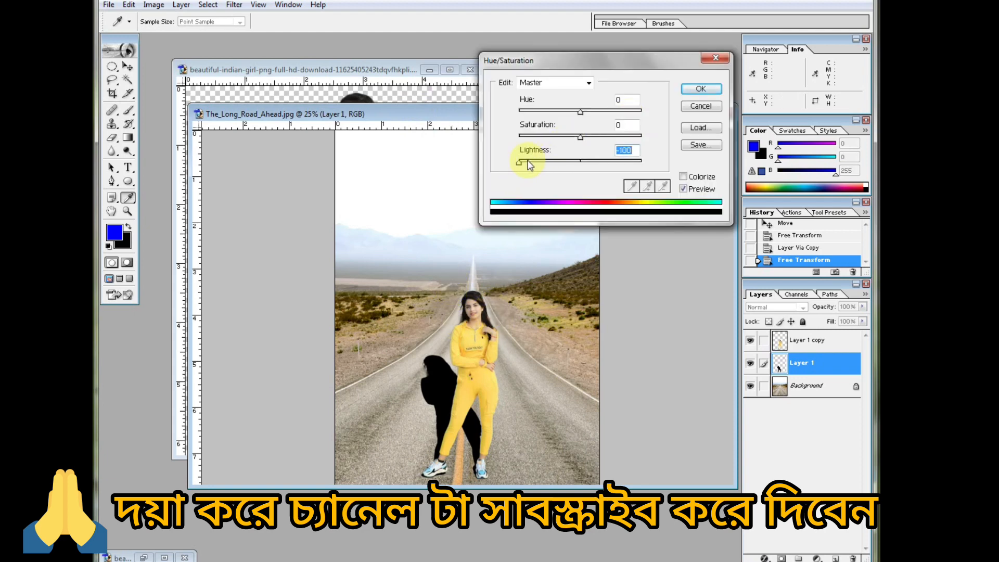
click(697, 92)
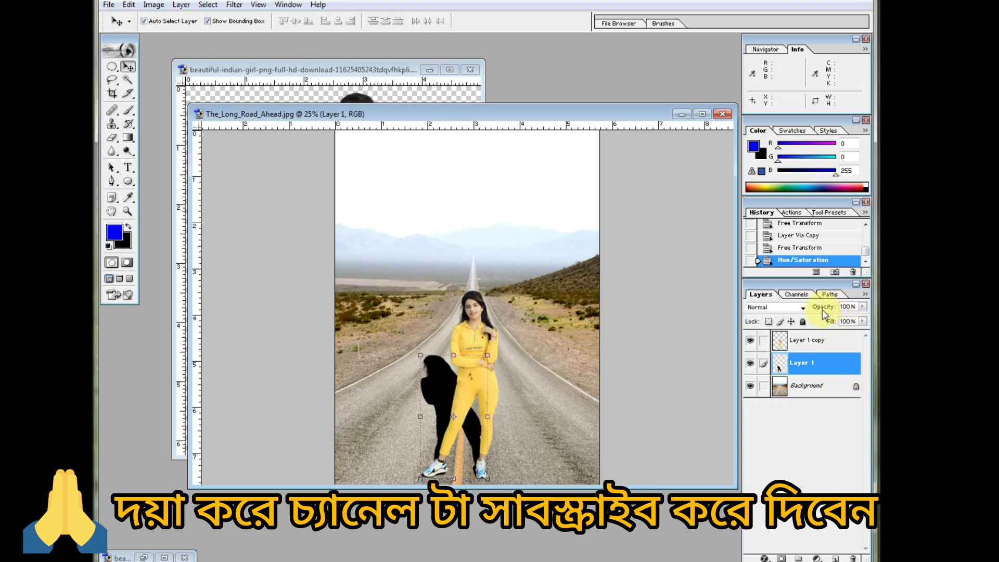
Lower the black silhouette's layer opacity to 27% and close the woman's source PNG.
click(862, 307)
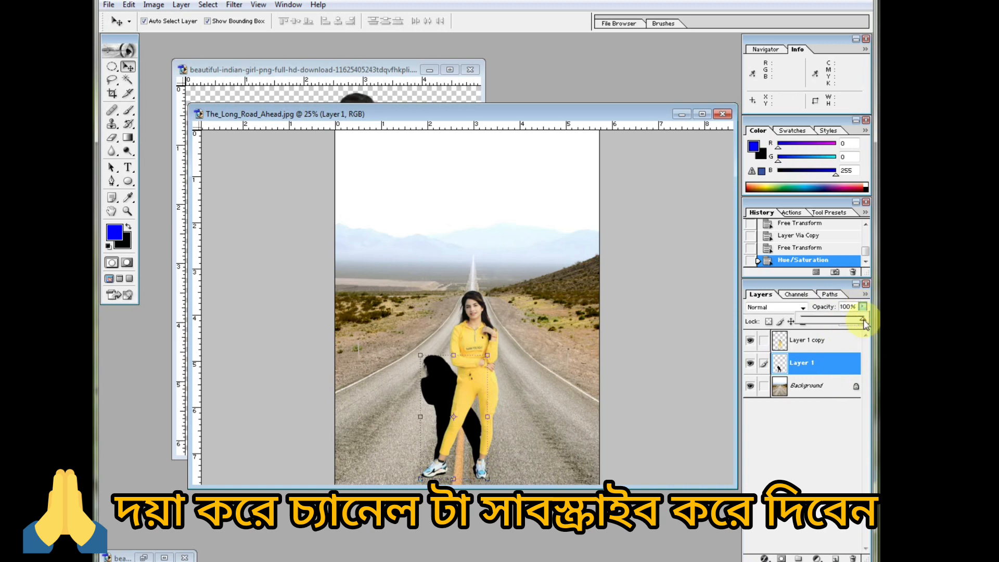
drag(863, 322, 820, 319)
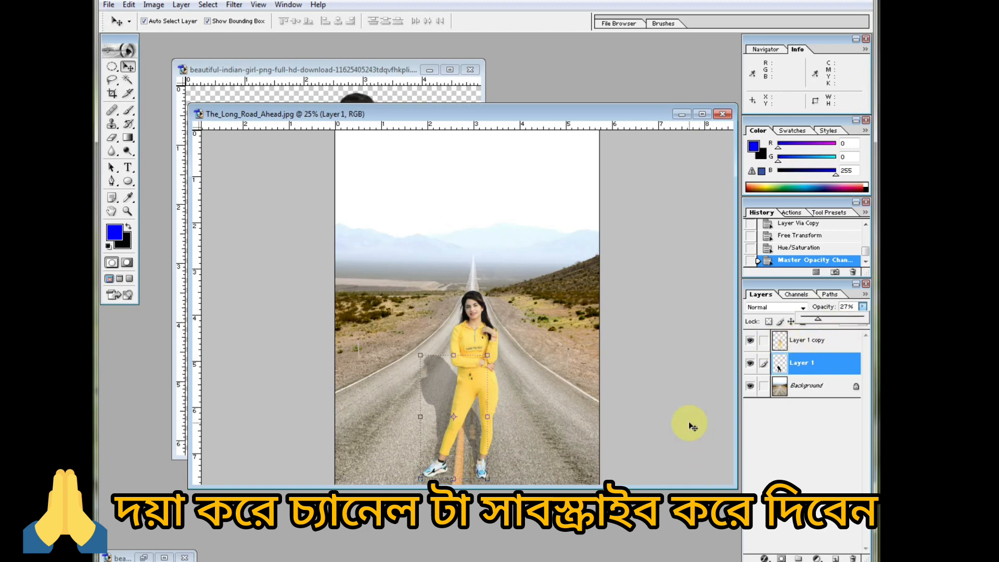
click(627, 318)
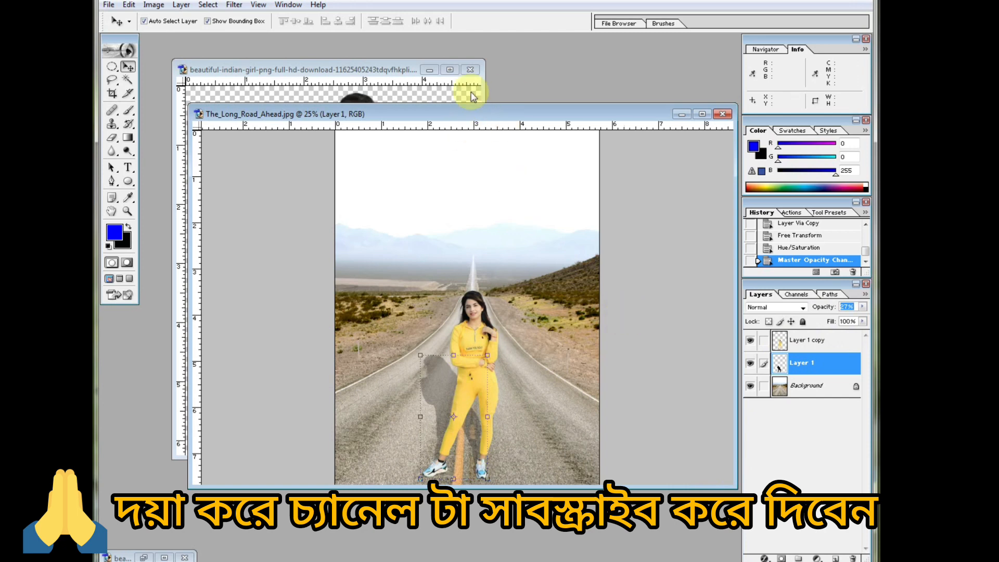
click(469, 70)
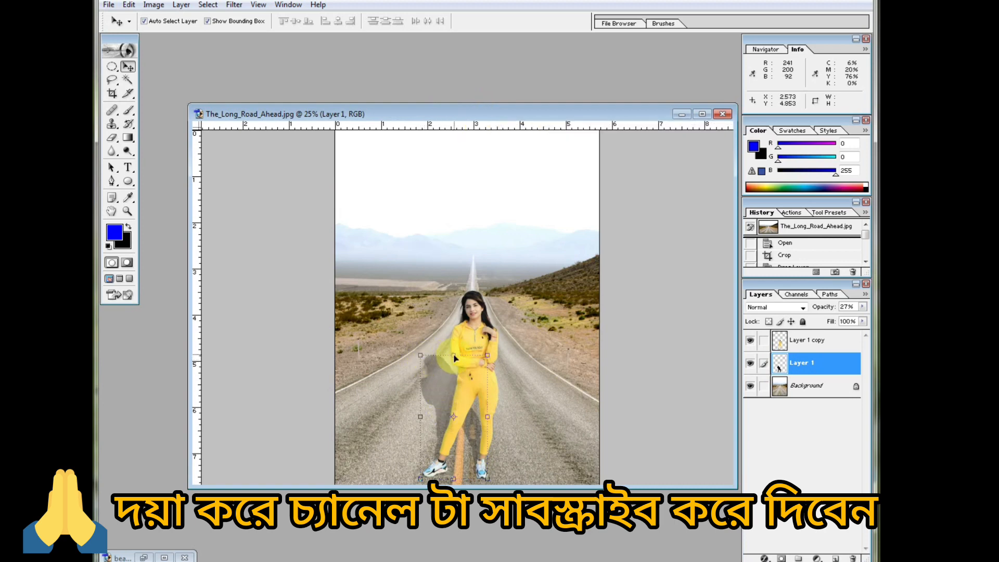
Nudge the woman and her shadow slightly up and left to align their feet, and close the Navigator/Info palette.
drag(453, 358, 451, 352)
click(807, 363)
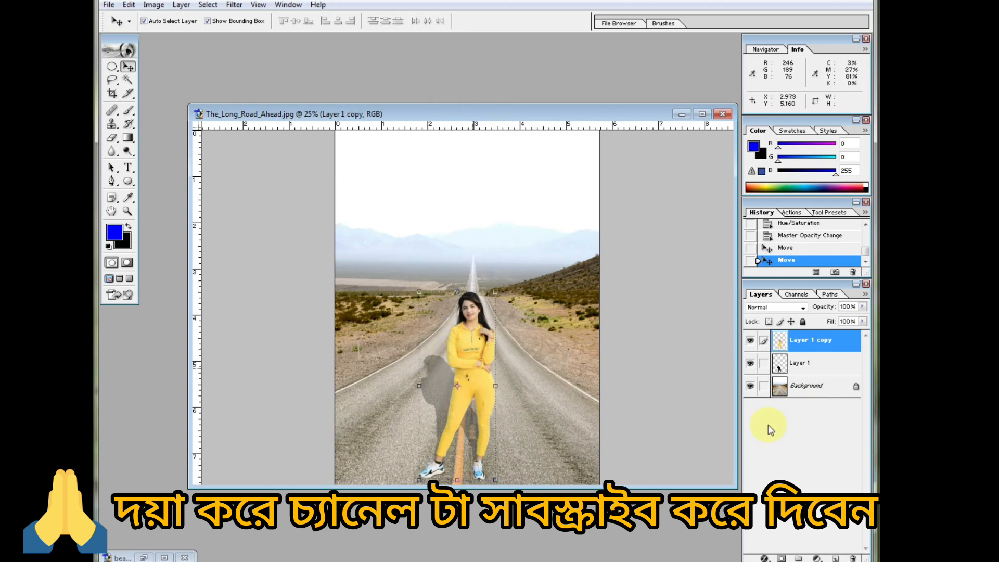
click(804, 368)
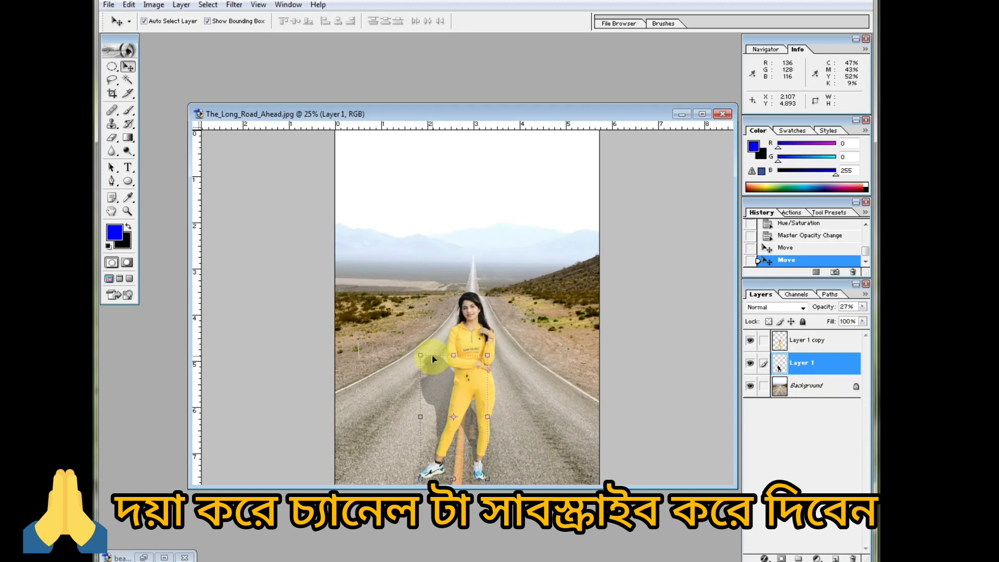
mouse_move(431, 355)
mouse_down()
mouse_move(435, 347)
mouse_move(430, 352)
mouse_up()
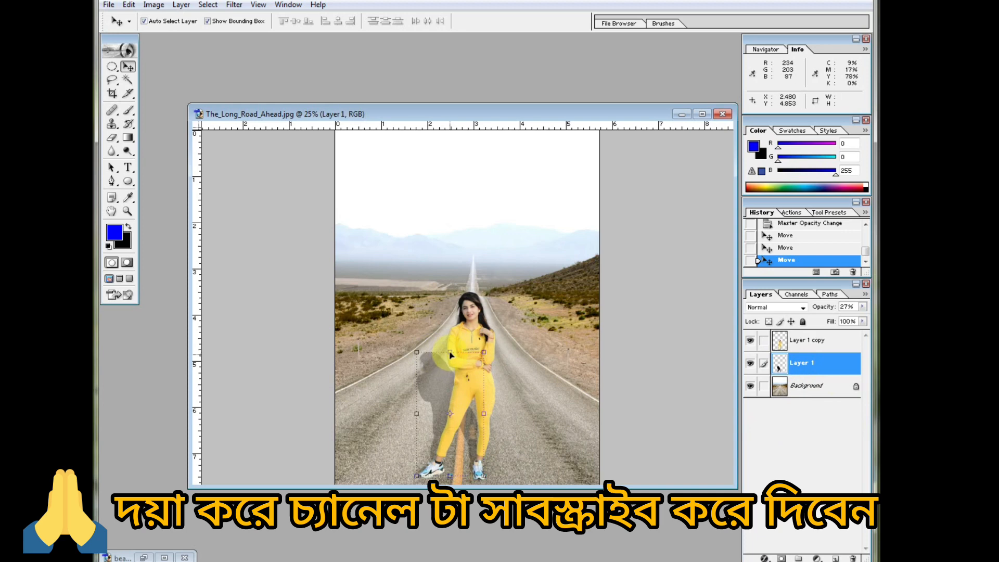
drag(450, 355, 448, 353)
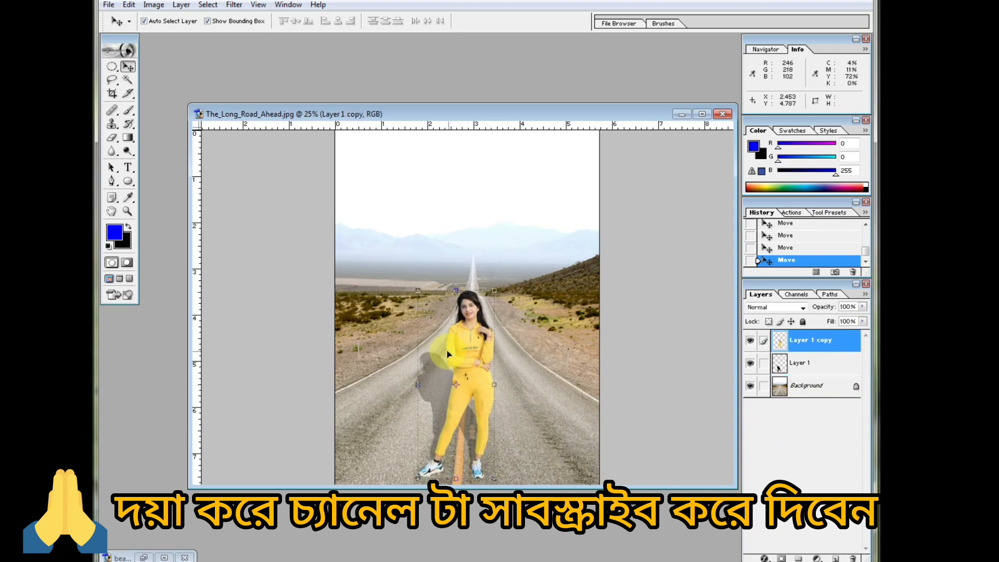
click(517, 383)
click(804, 374)
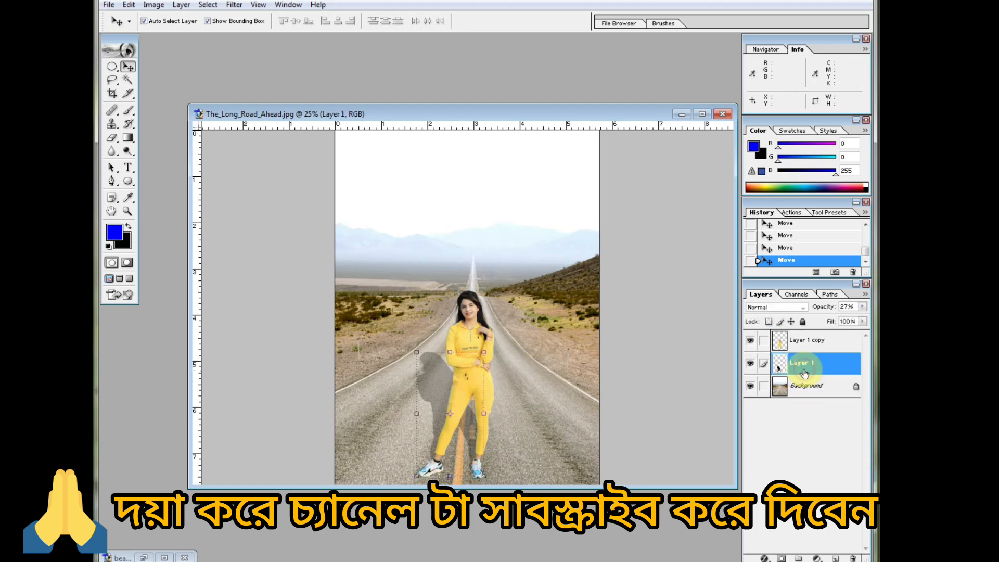
click(417, 353)
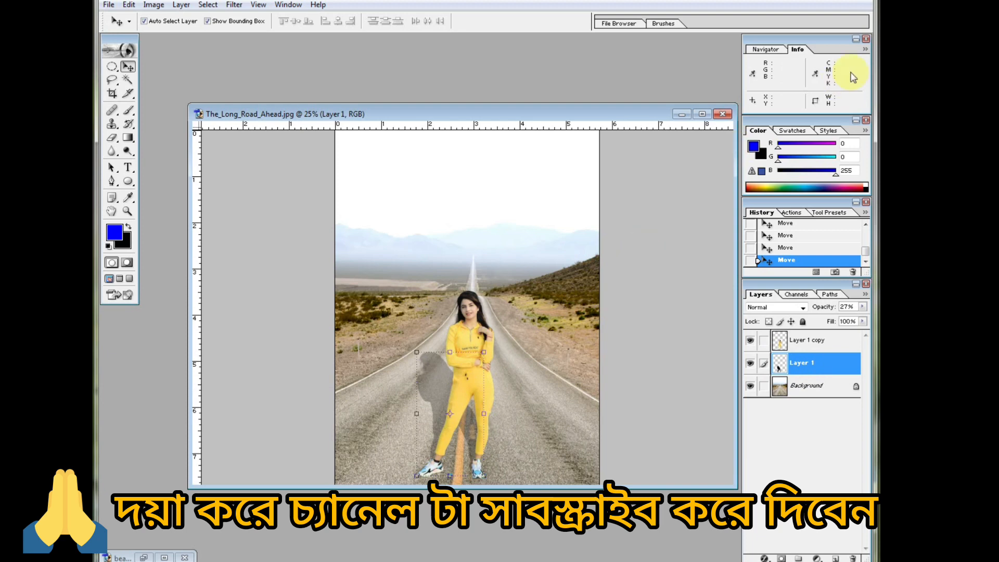
click(867, 40)
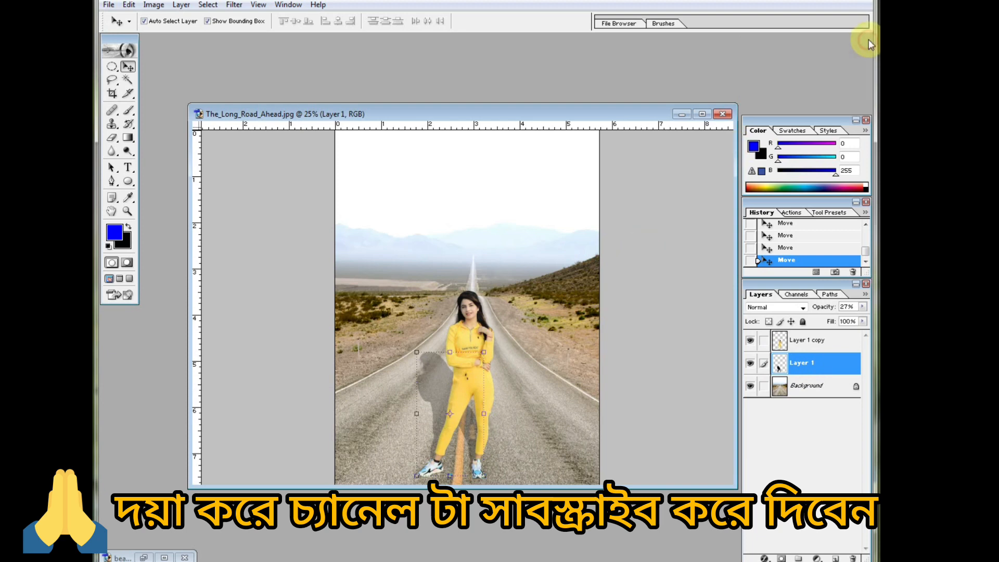